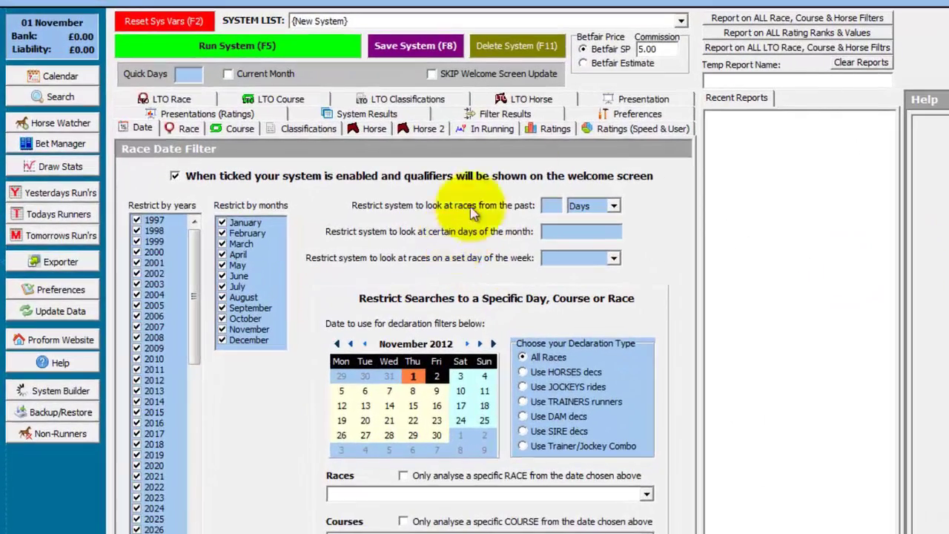
Restrict the system to horses declared on 1 November 2012 and break the results down by horse
drag(905, 200, 907, 200)
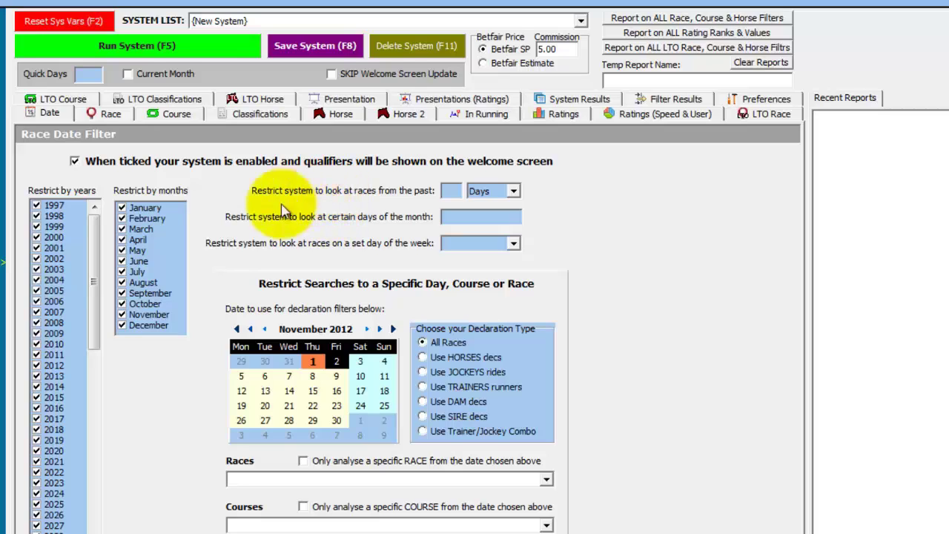
click(315, 367)
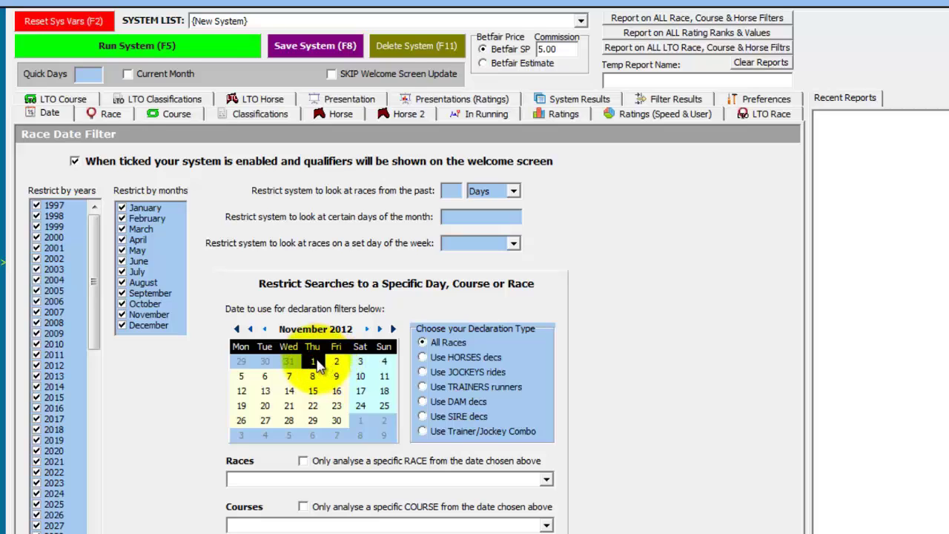
click(455, 358)
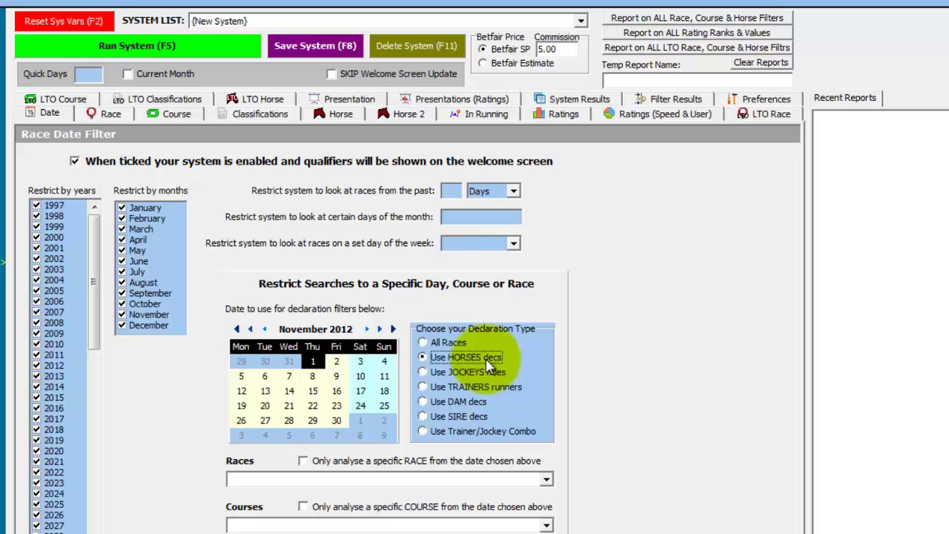
click(339, 101)
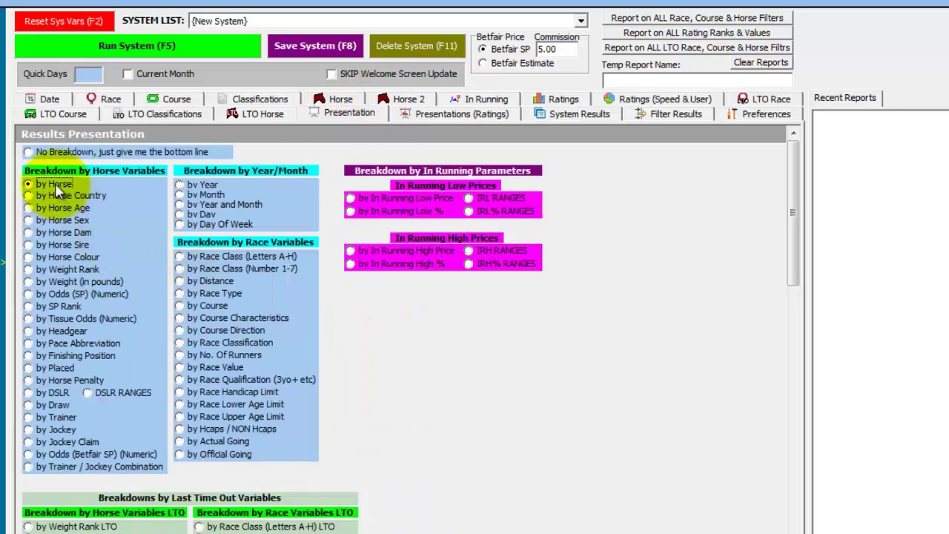
Set the lowest in running price to <=2.0 and run the system without date restrictions
click(475, 100)
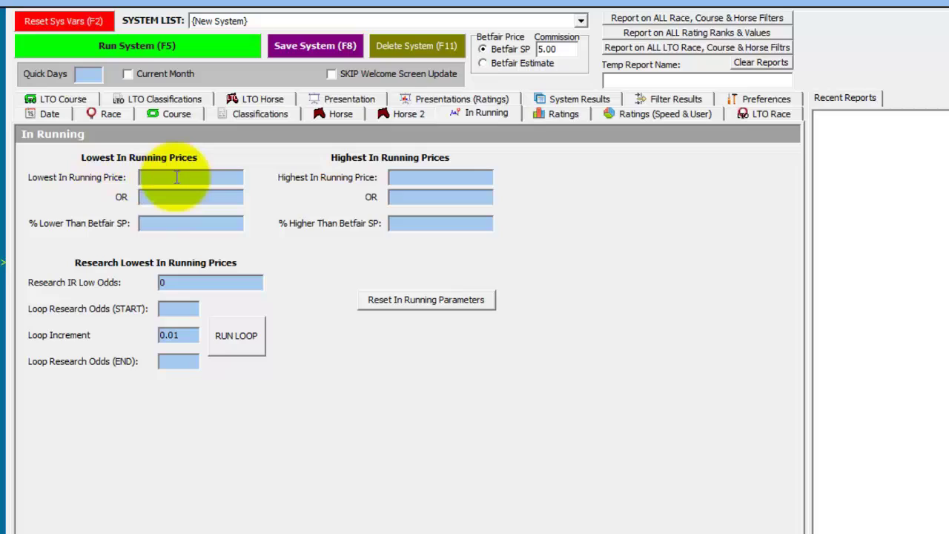
text(<=2.0)
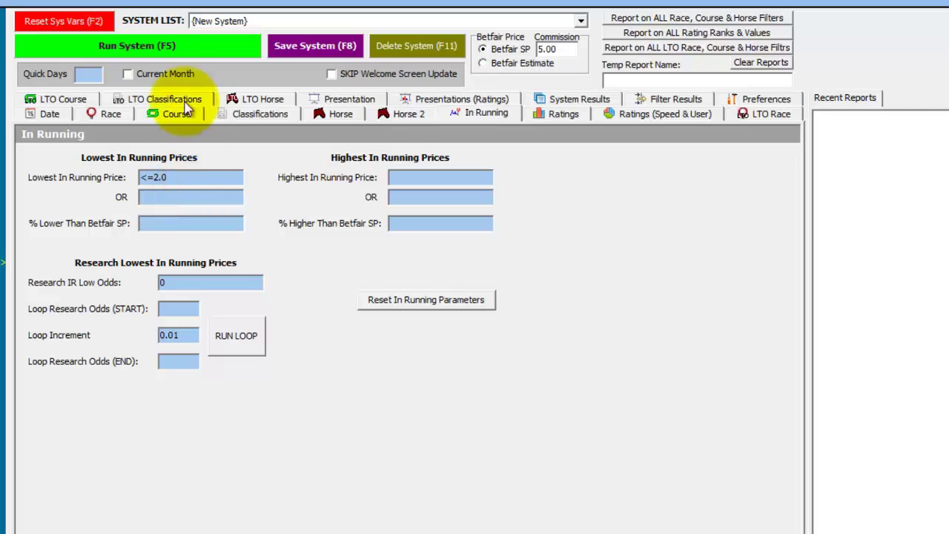
click(168, 46)
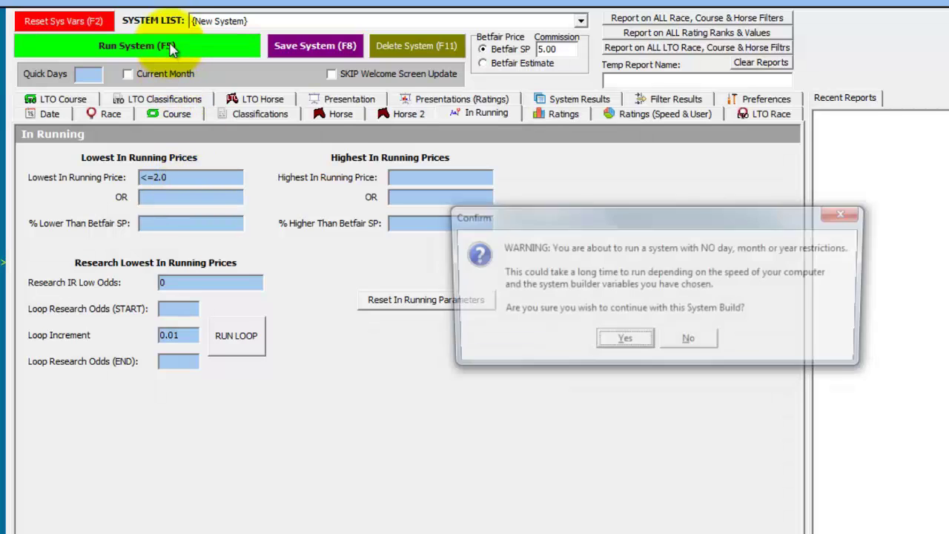
click(624, 338)
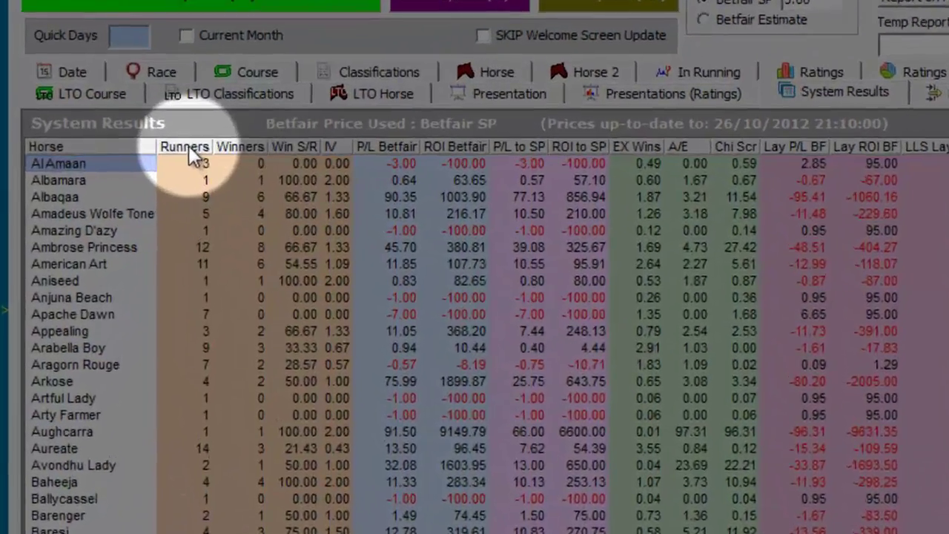
Sort the results by runners in descending order and view the race breakdowns for Eagle Nebula and Elna Bright
click(126, 150)
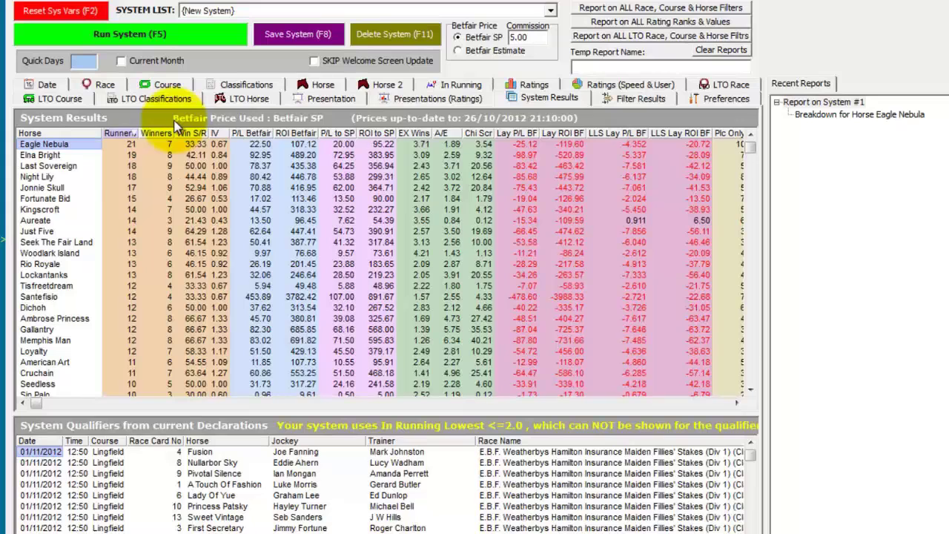
double_click(62, 145)
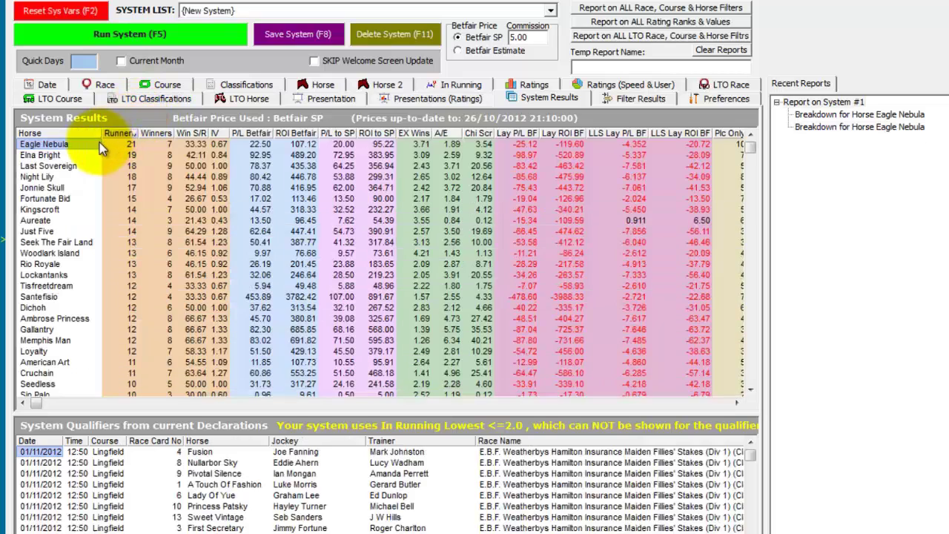
click(40, 157)
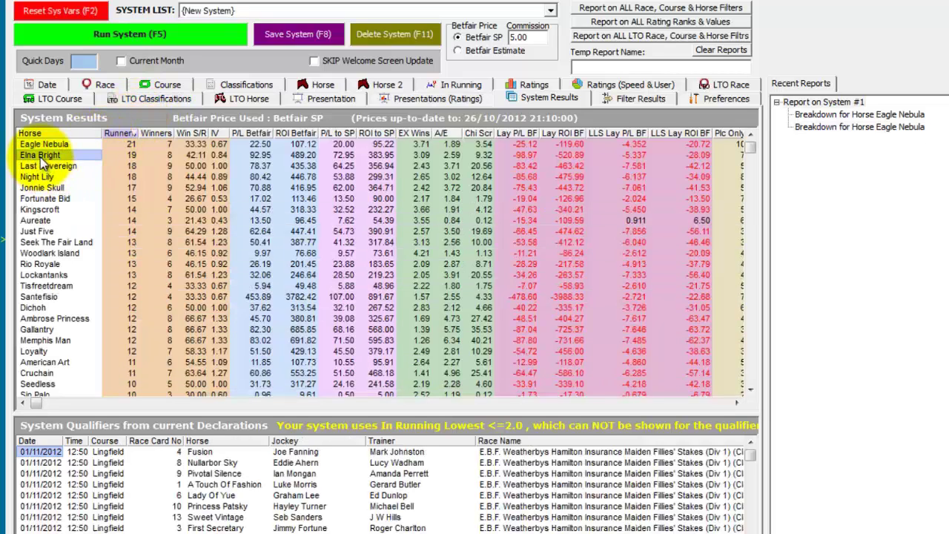
double_click(35, 156)
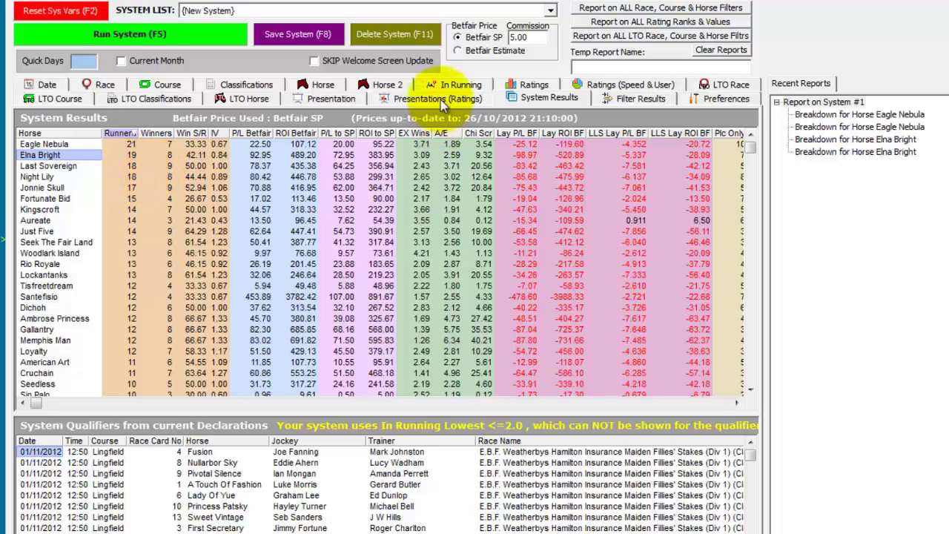
Replace the lowest in running price filter with a % Lower Than Betfair SP of >=75 and rerun the system
click(453, 84)
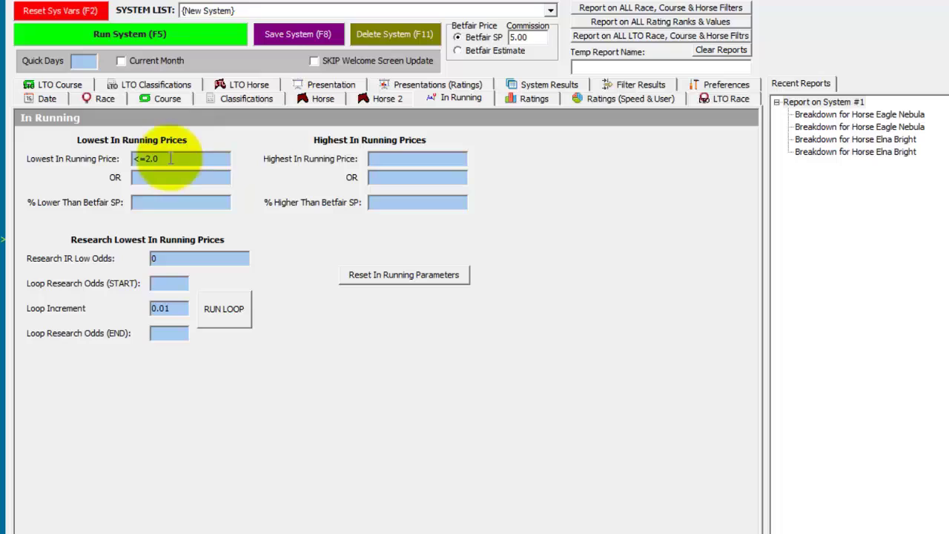
drag(171, 159, 113, 163)
key(Delete)
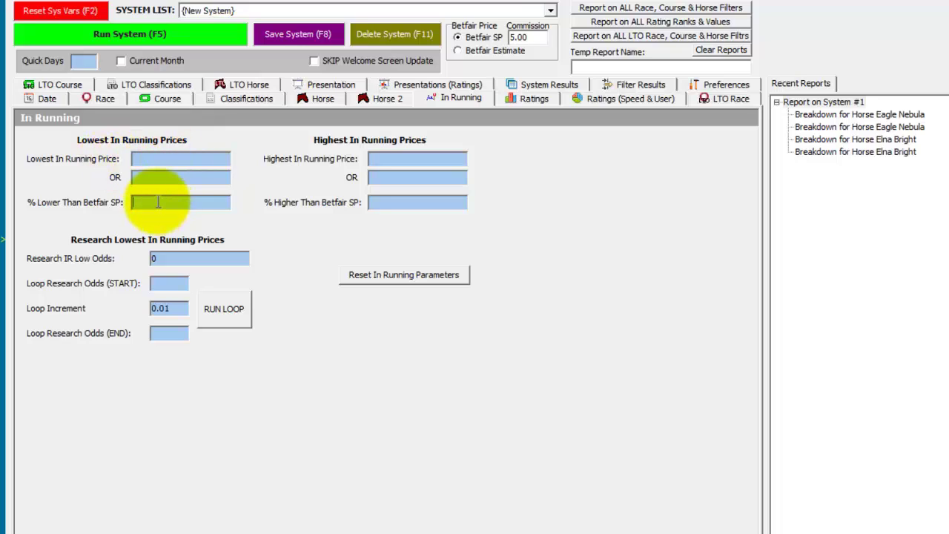
text(>=75)
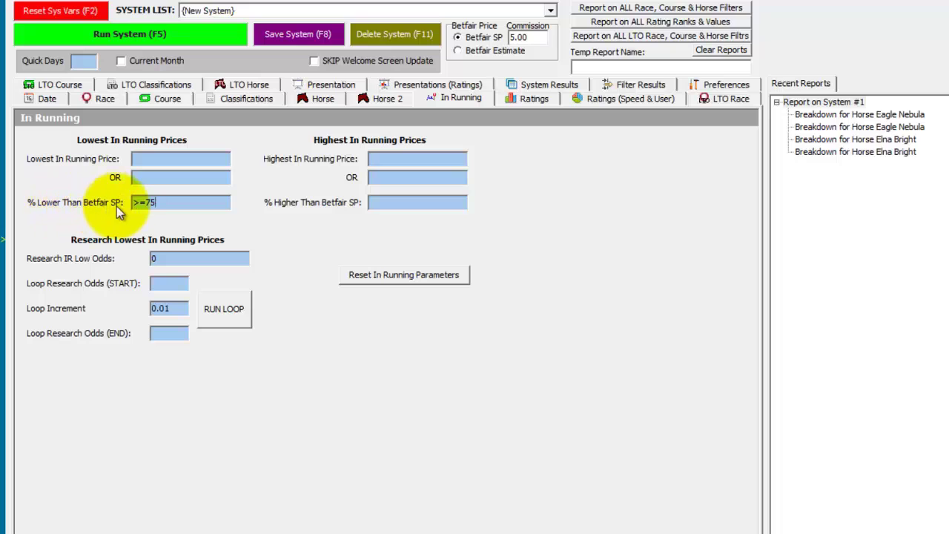
click(130, 36)
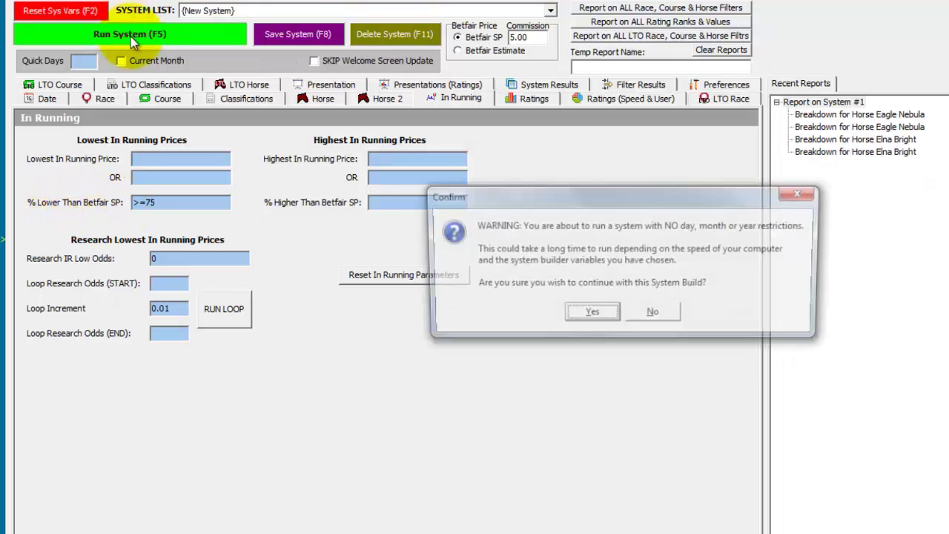
click(585, 312)
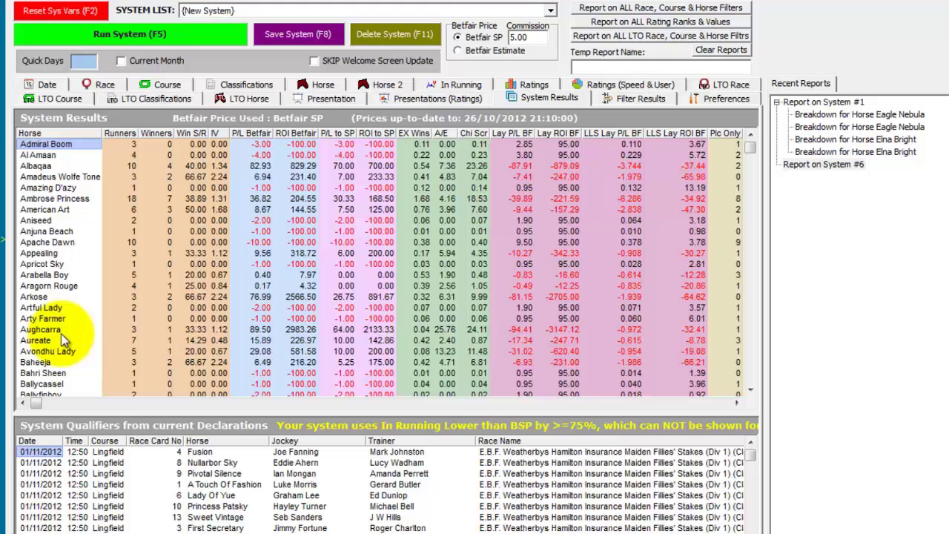
View the race breakdown for Admiral Boom and, with the results sorted by runners in descending order, the one for Jonnie Skull
double_click(66, 148)
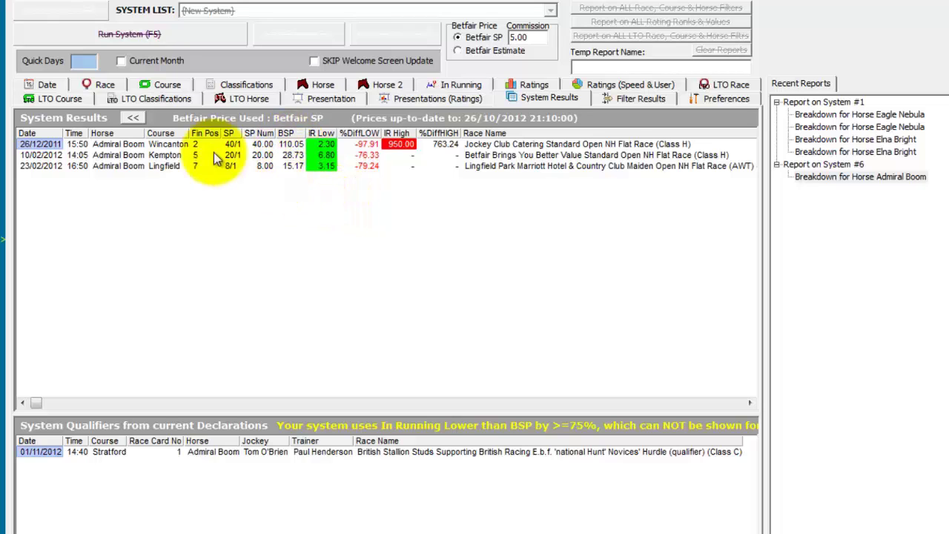
click(133, 119)
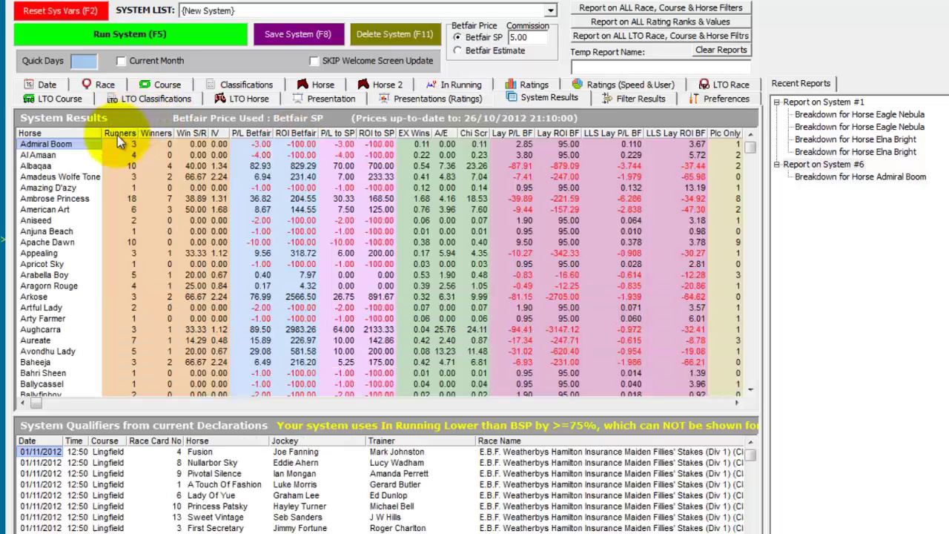
click(117, 134)
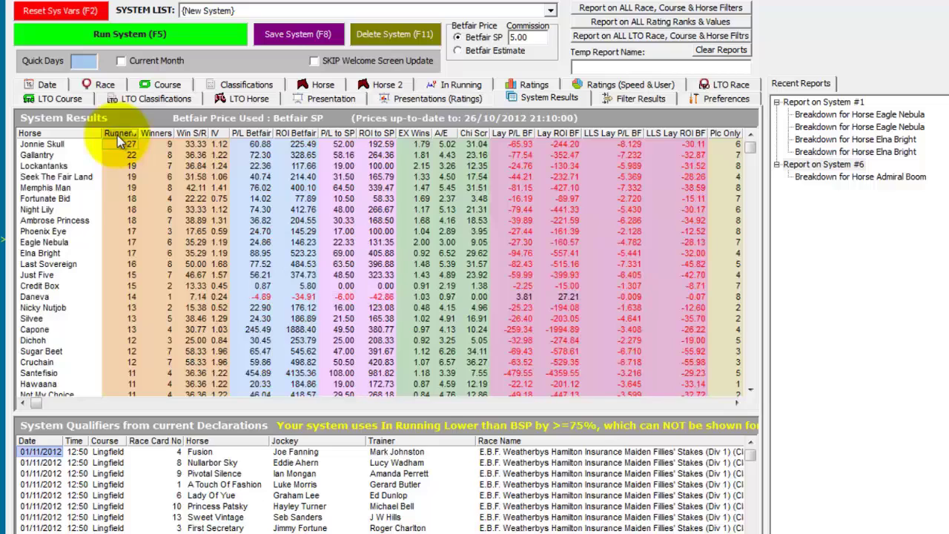
double_click(53, 144)
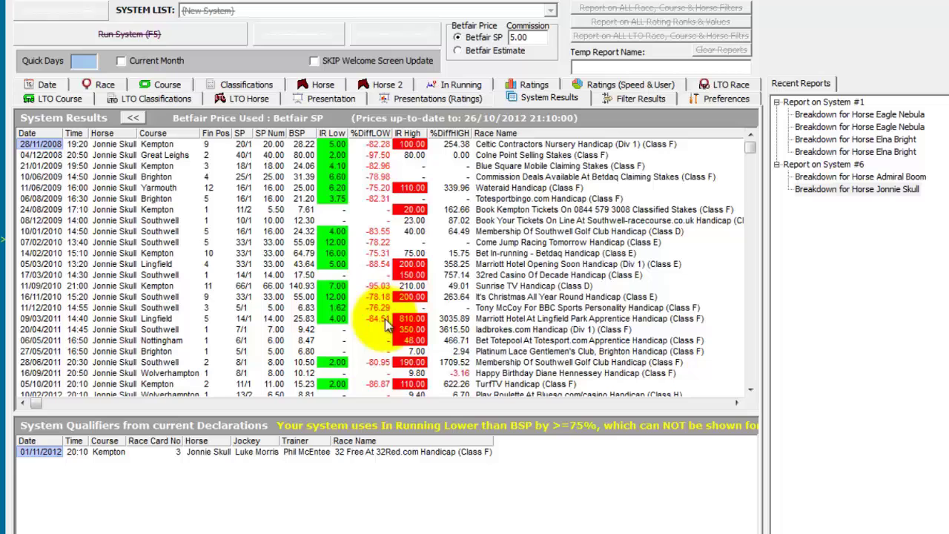
drag(423, 413, 423, 476)
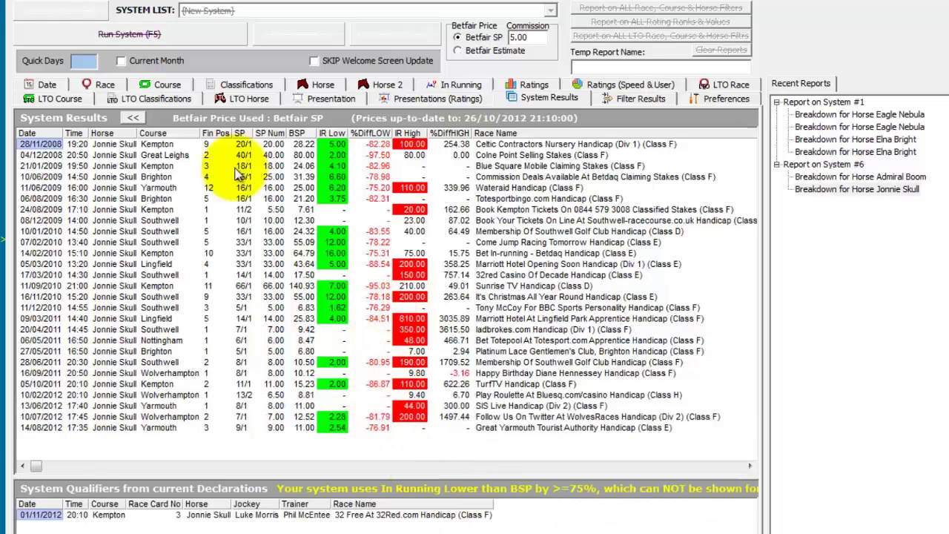
click(133, 117)
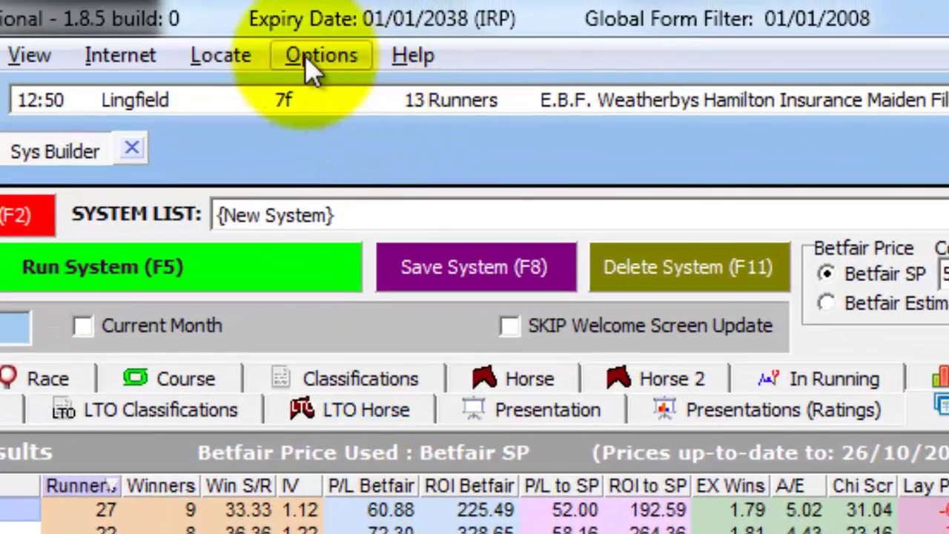
Enable the general preference that also reports career runs and runs by race type when presenting results by horse, jockey or trainer
click(321, 59)
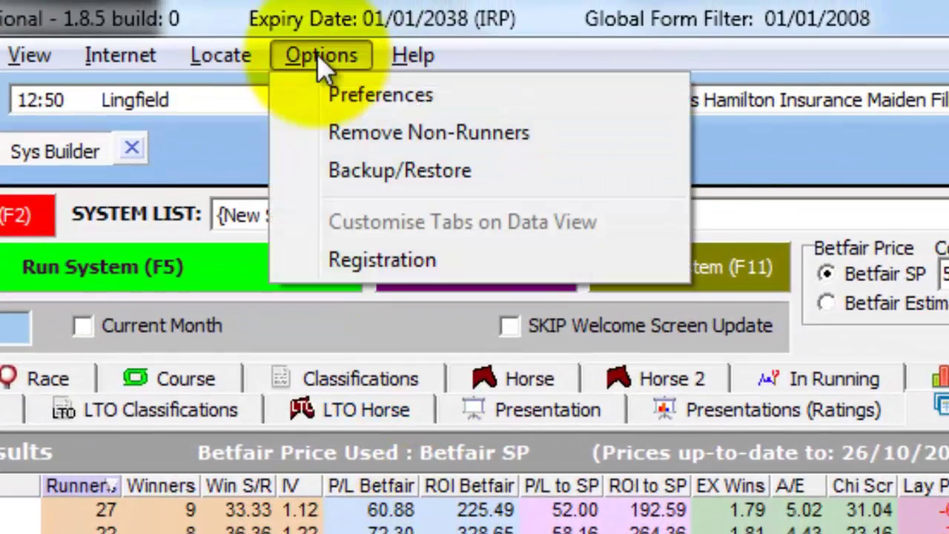
click(358, 96)
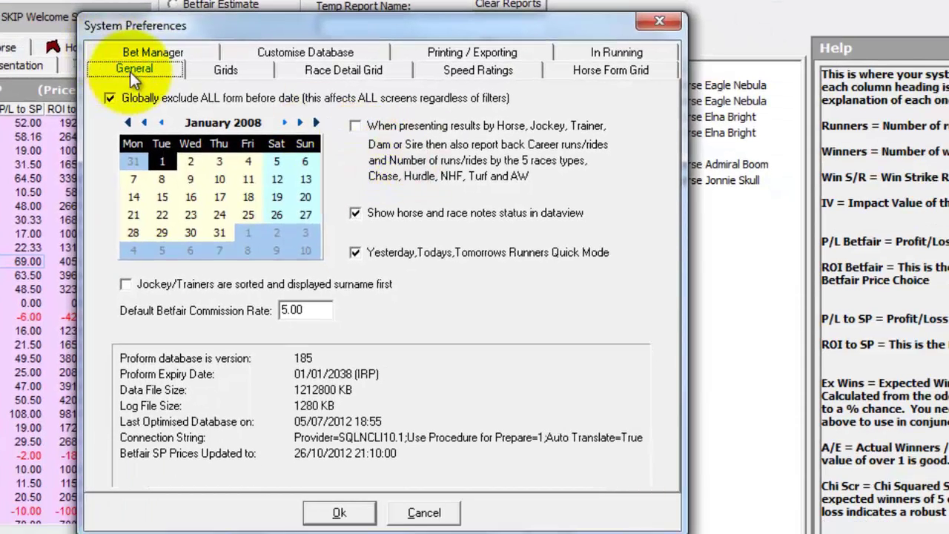
click(356, 126)
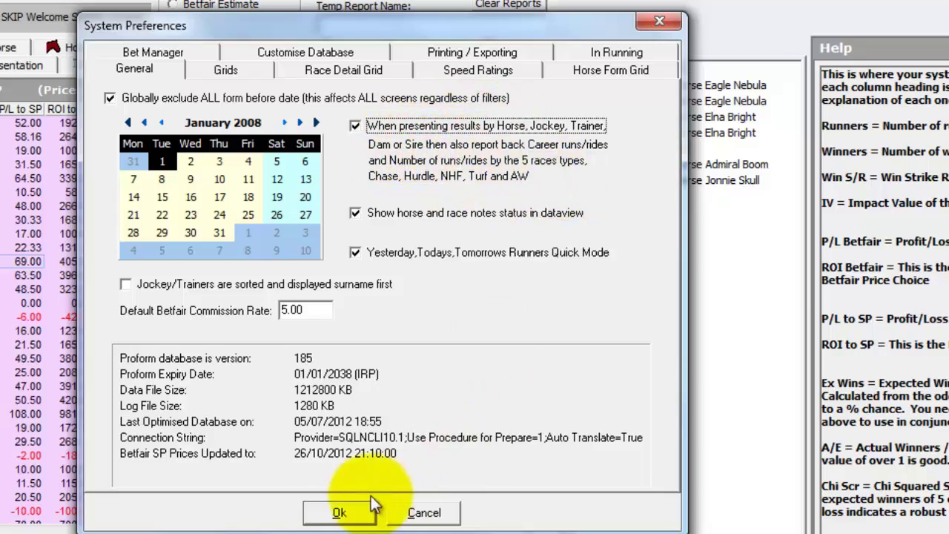
click(331, 512)
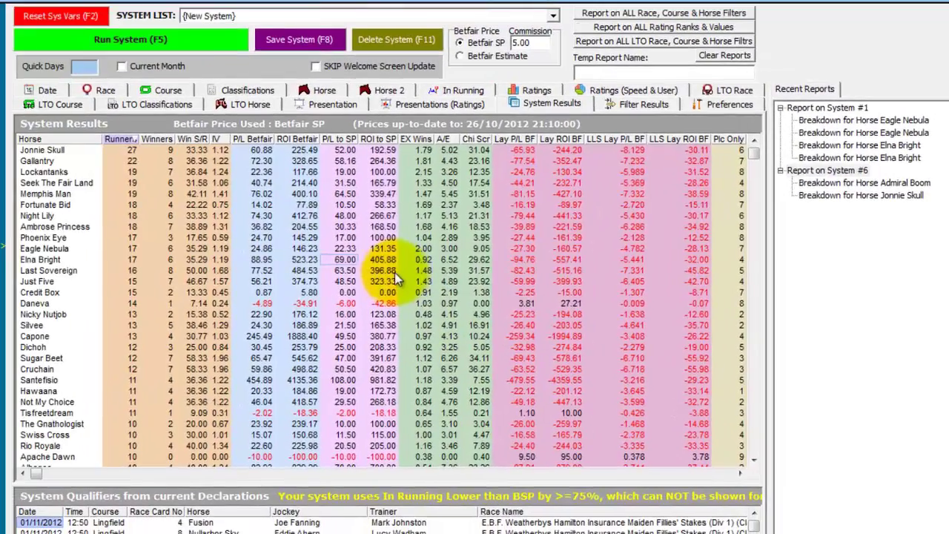
Rerun the system without date restrictions and sort the results by runners in descending order
click(191, 41)
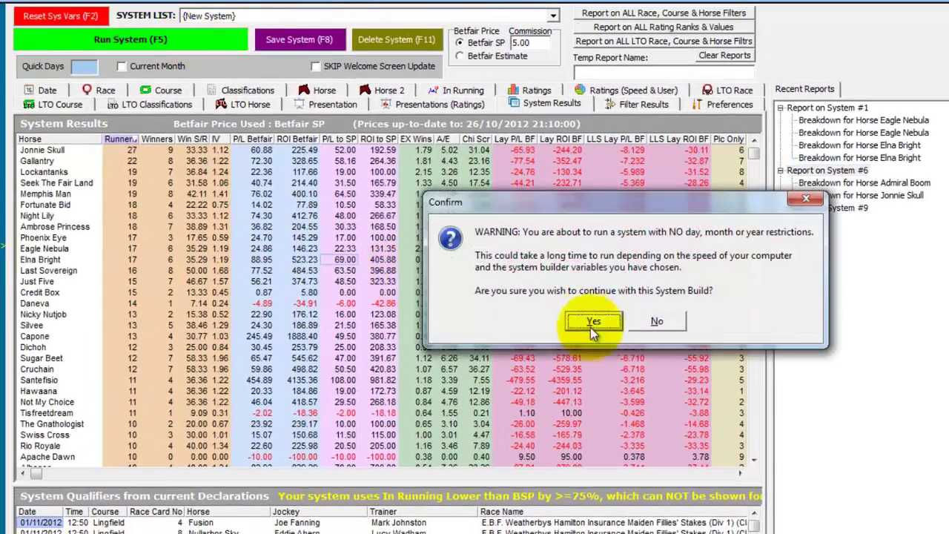
click(593, 320)
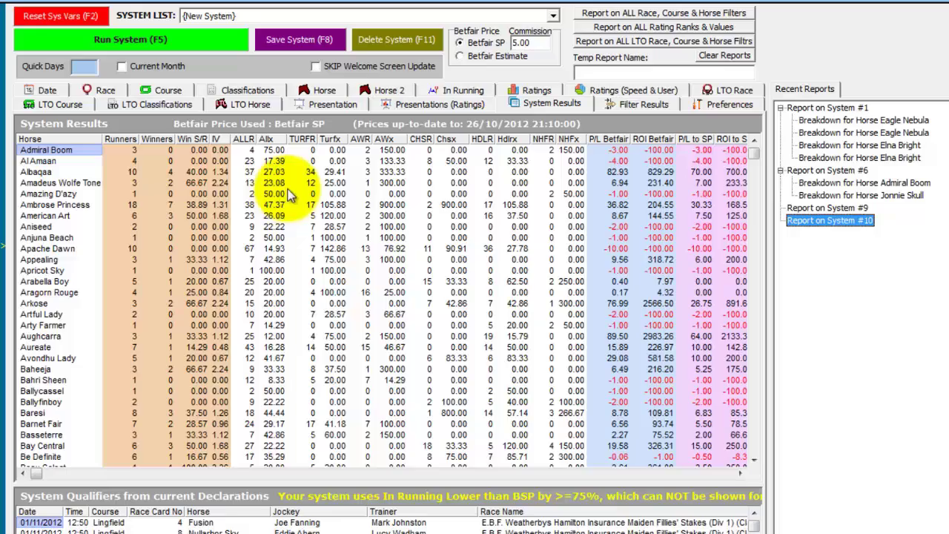
click(123, 140)
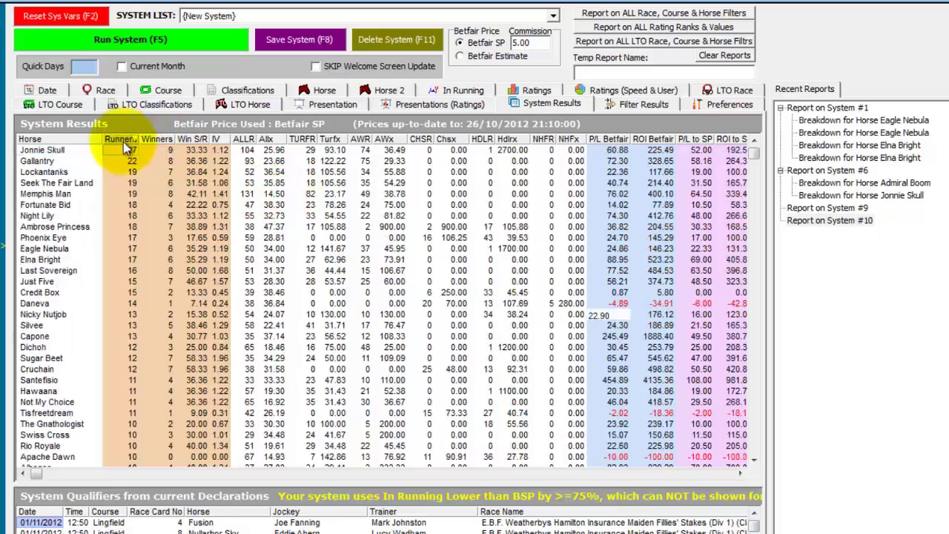
Examine Jonnie Skull's runners, winners, ALLR and Allx figures in the results
click(81, 151)
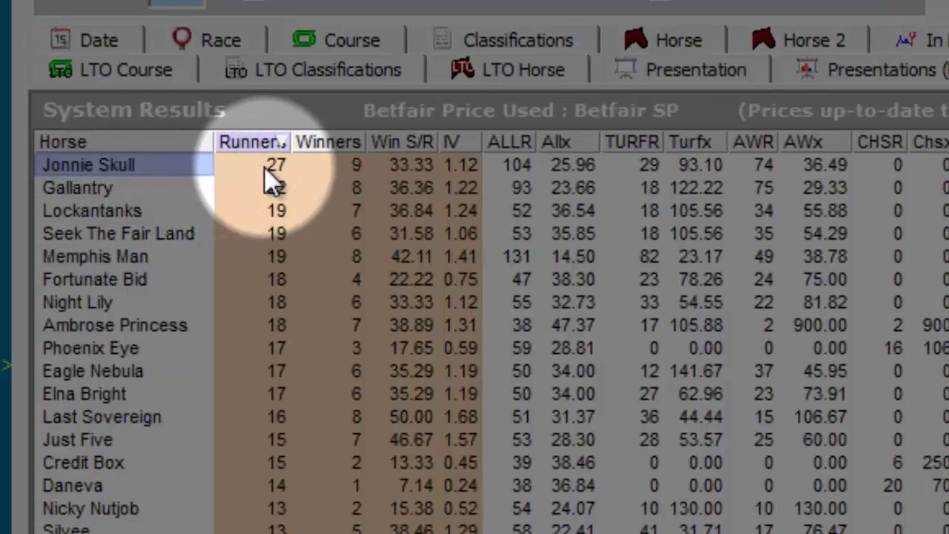
click(264, 169)
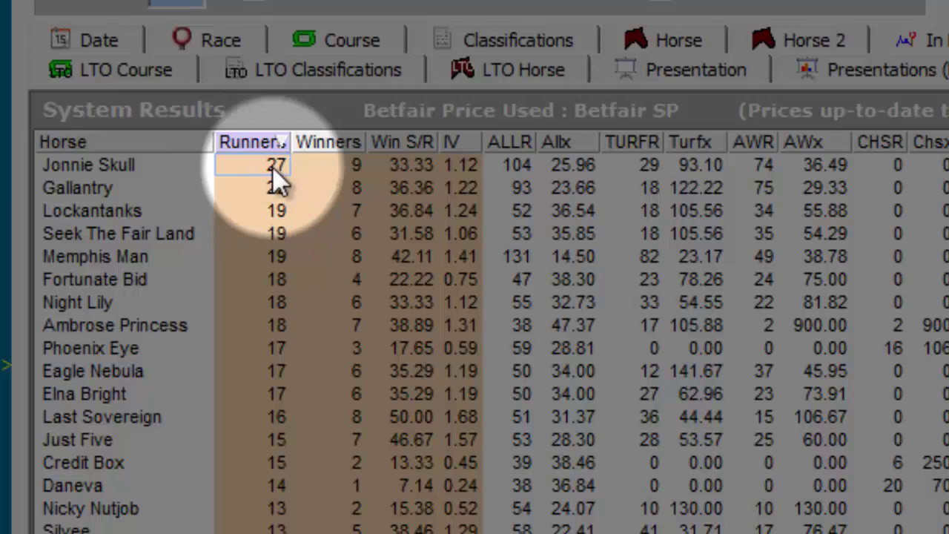
click(336, 167)
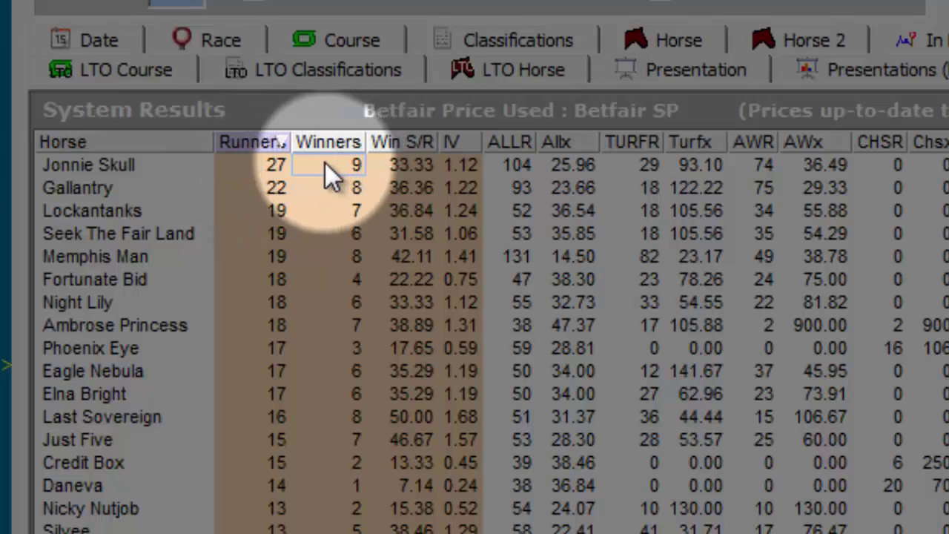
click(522, 167)
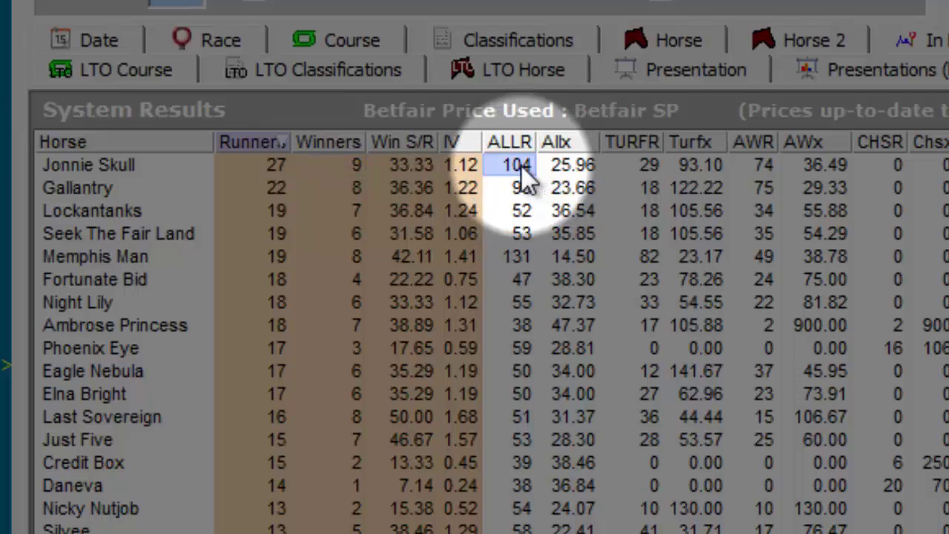
click(584, 167)
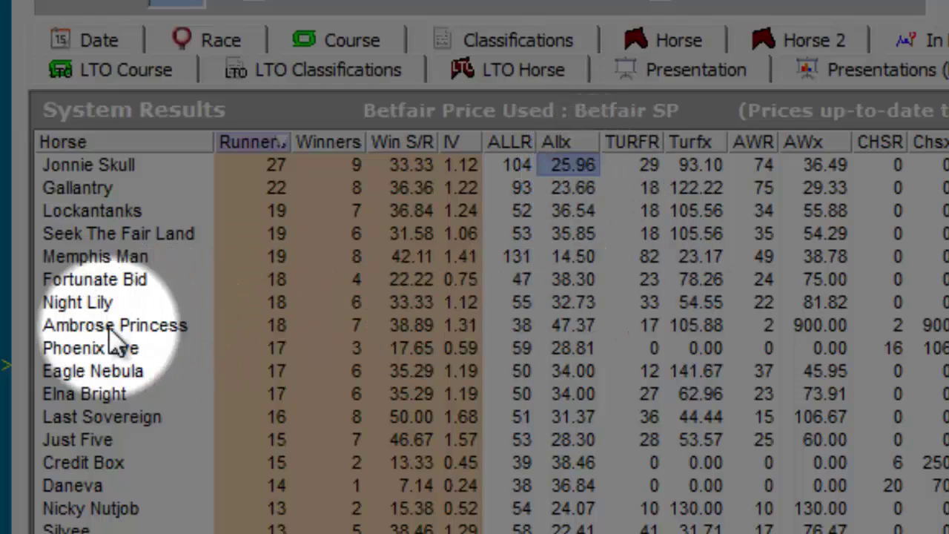
Examine Ambrose Princess's runners, winners, ALLR and Allx figures in the system results
click(86, 330)
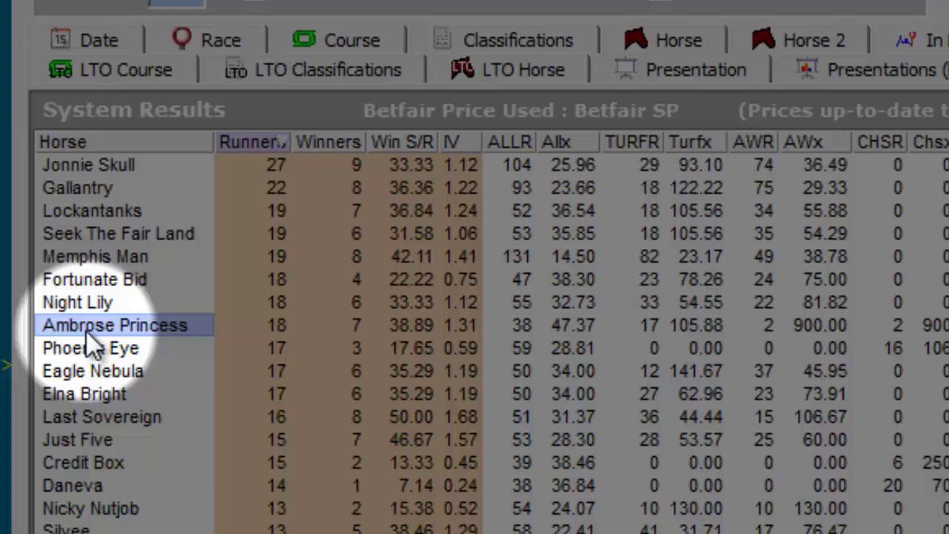
click(272, 331)
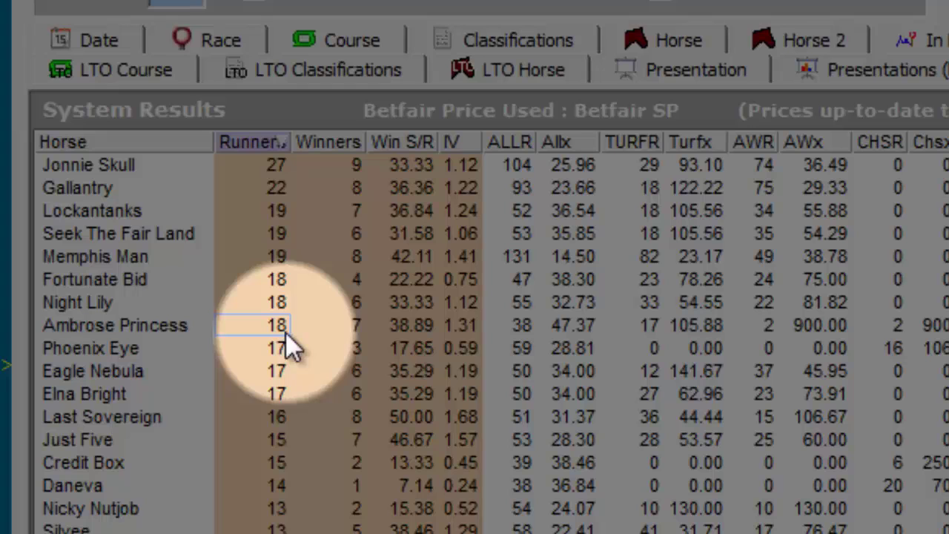
click(342, 329)
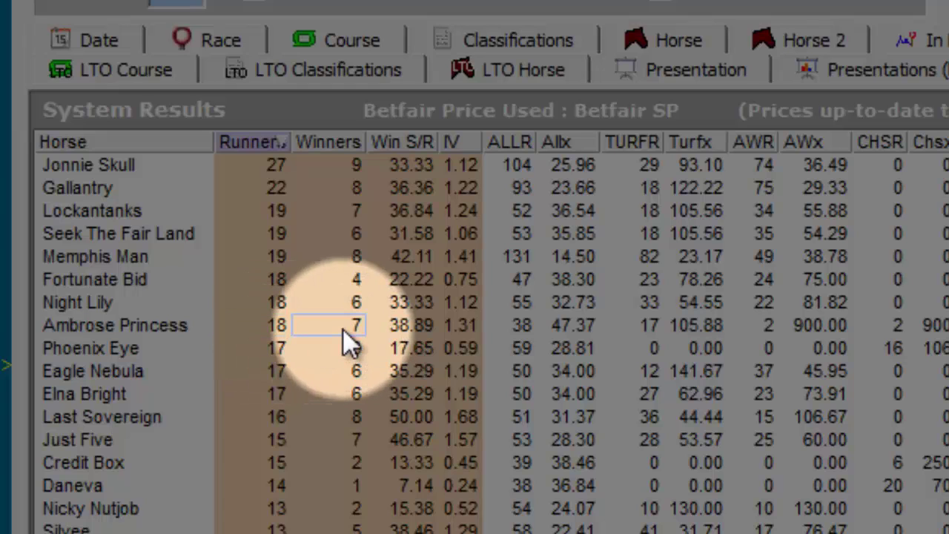
click(521, 331)
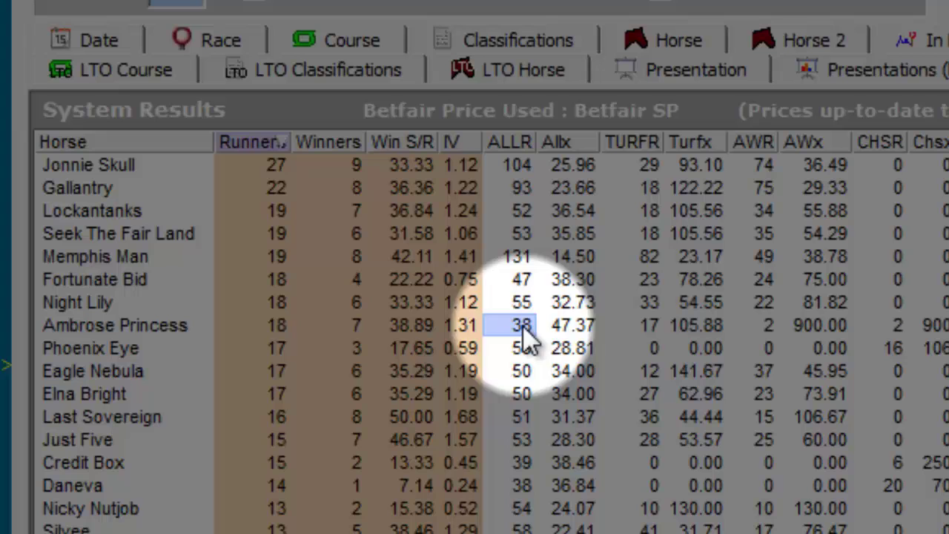
click(592, 329)
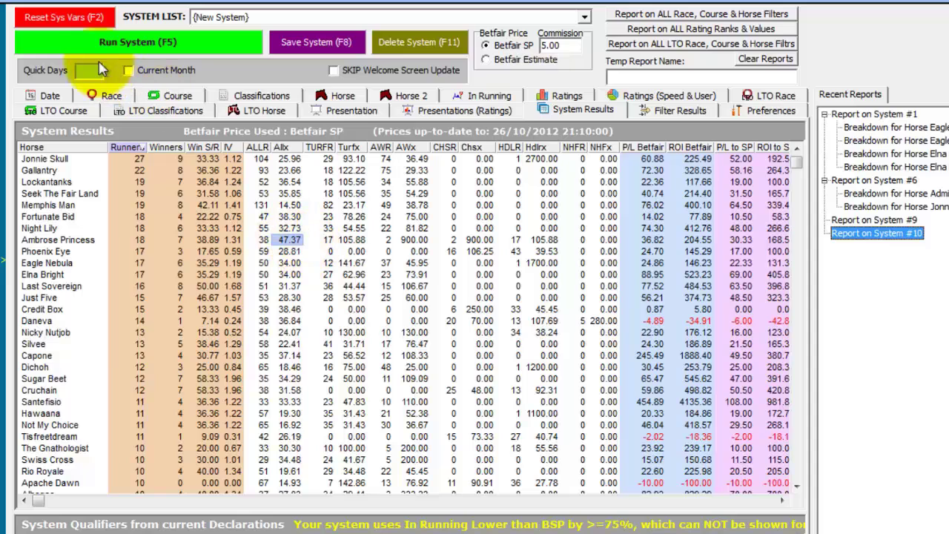
Restrict the system's race date filter to the horse declarations (HORSES decs) for 1 November 2012
click(46, 96)
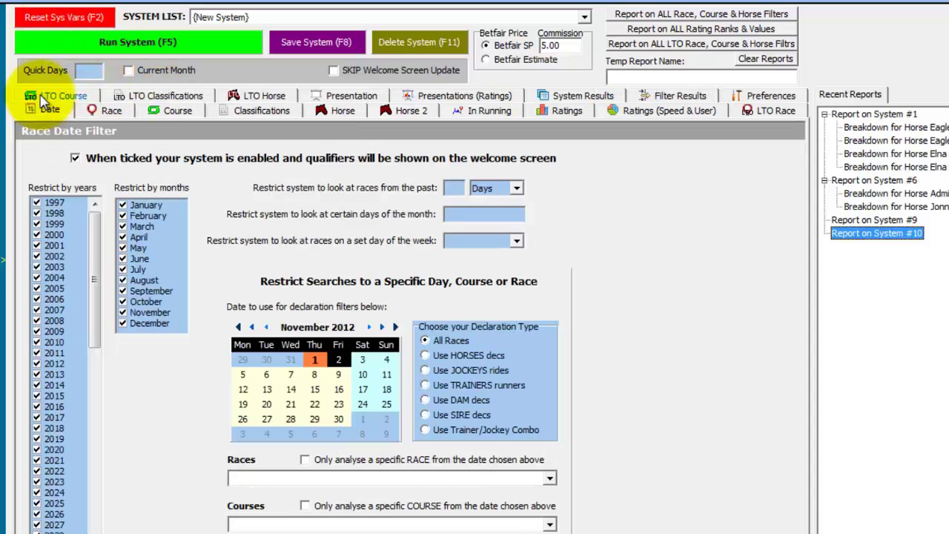
click(315, 360)
click(458, 362)
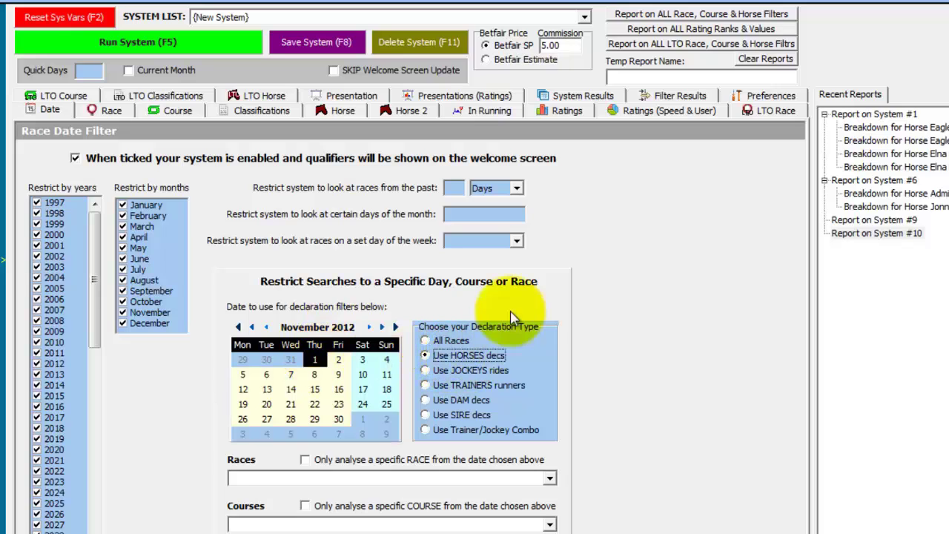
Set the in-running % Lower Than Betfair SP to >=85, run the system and sort the results by runners in descending order
click(486, 111)
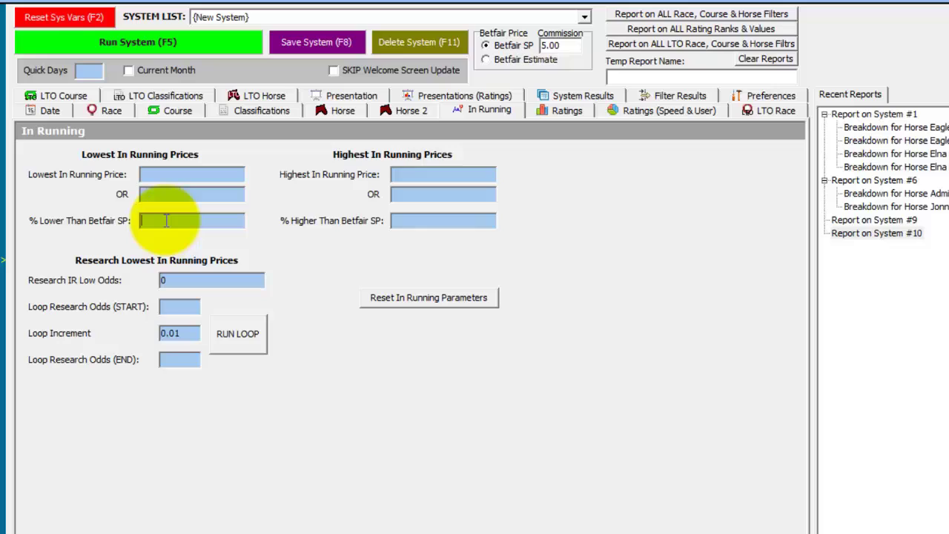
text(>=85)
click(145, 42)
click(626, 339)
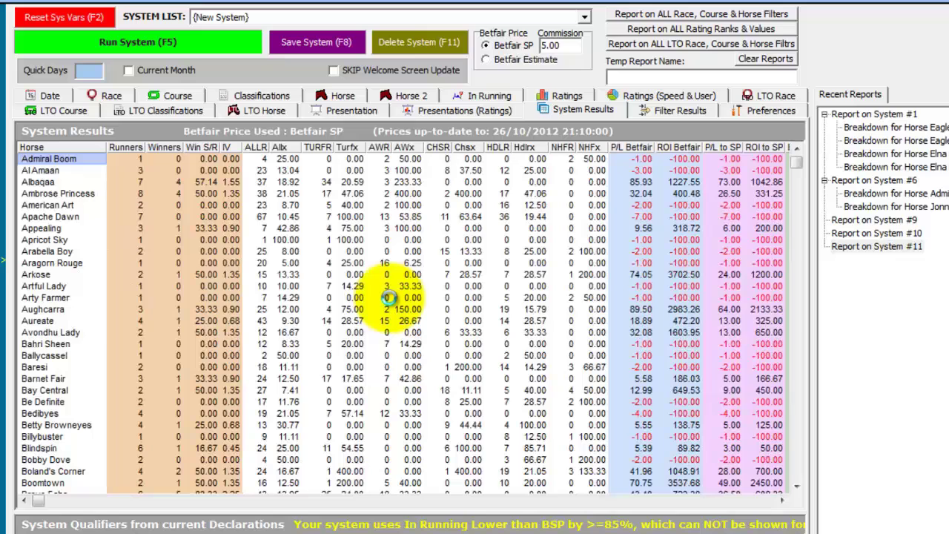
click(127, 149)
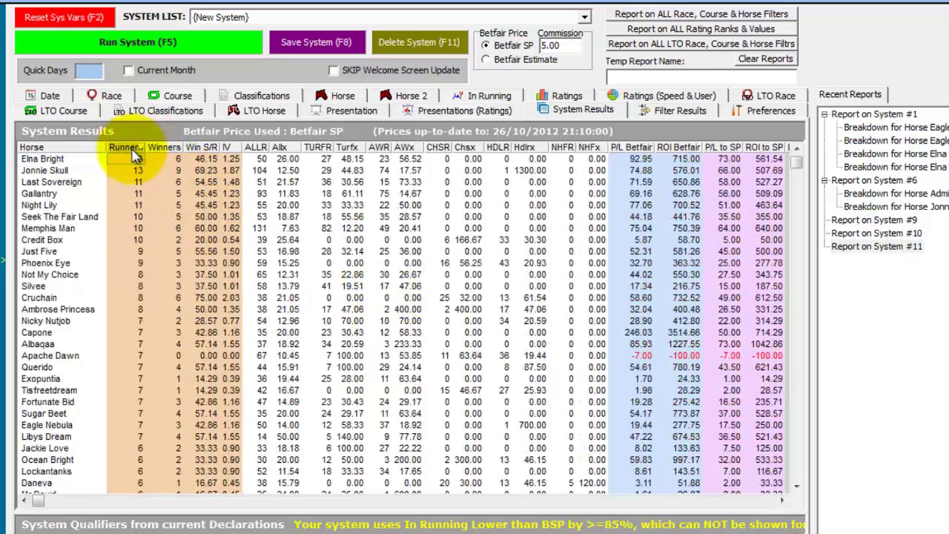
Examine Jonnie Skull's runners, winners, ALLR and Allx figures in the results for the >=85% filter
click(52, 170)
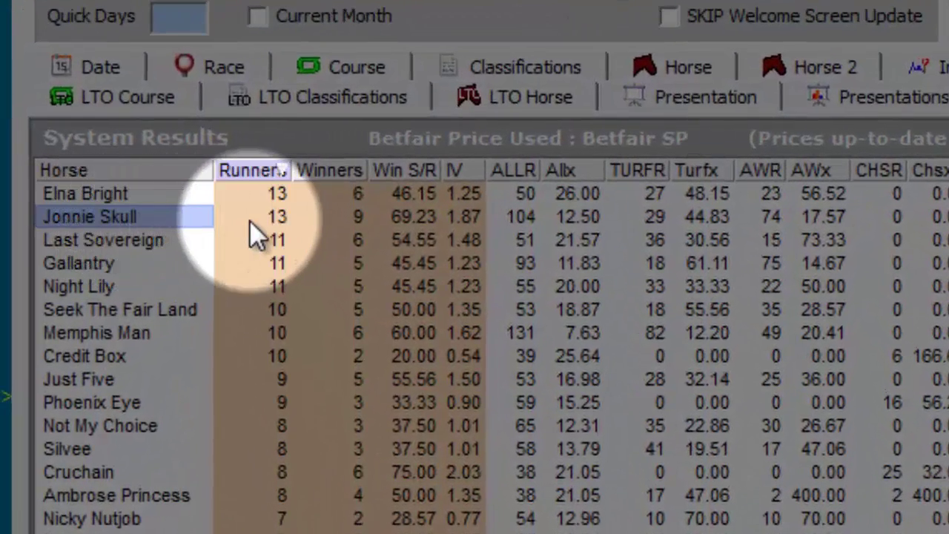
click(246, 222)
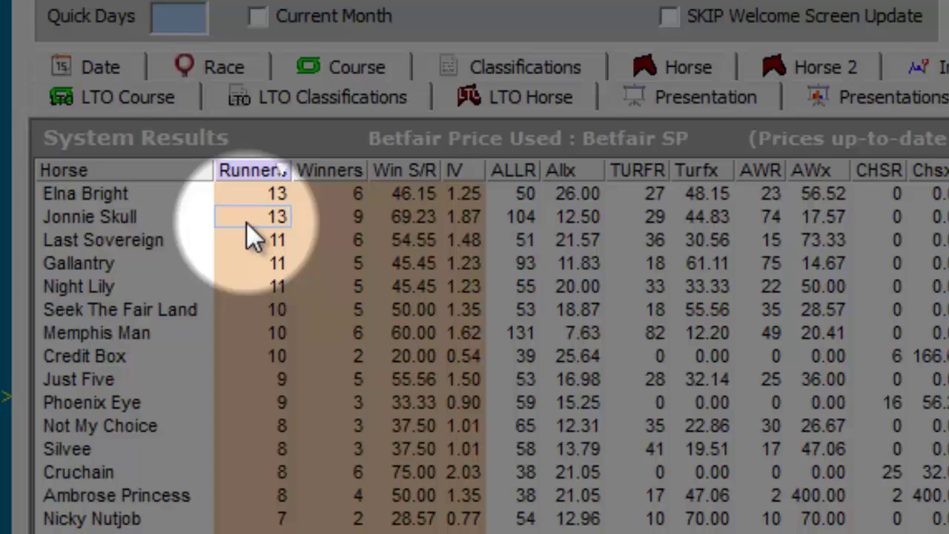
click(333, 223)
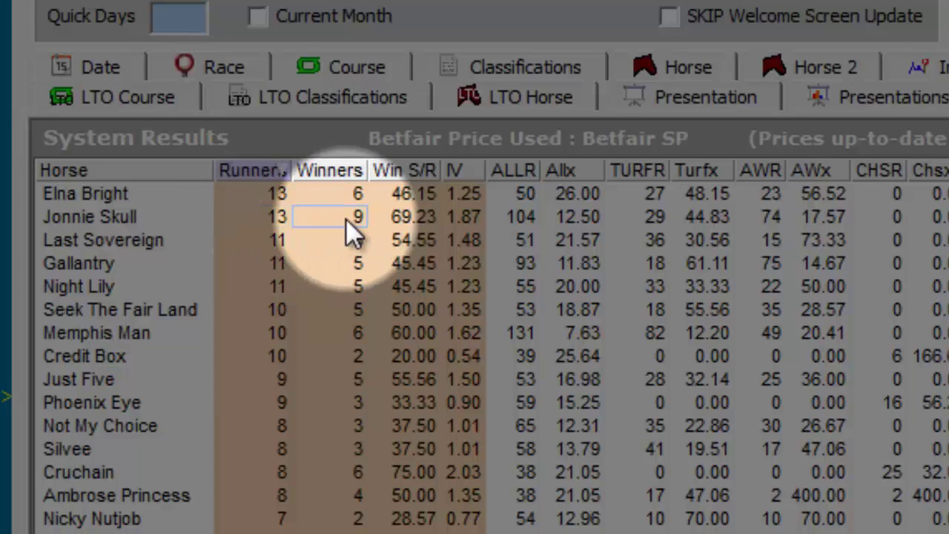
click(521, 218)
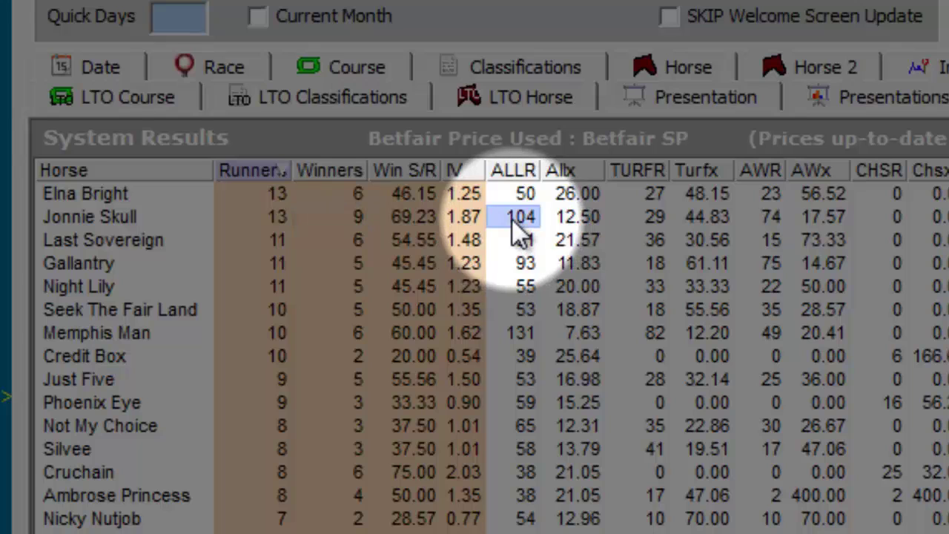
click(598, 218)
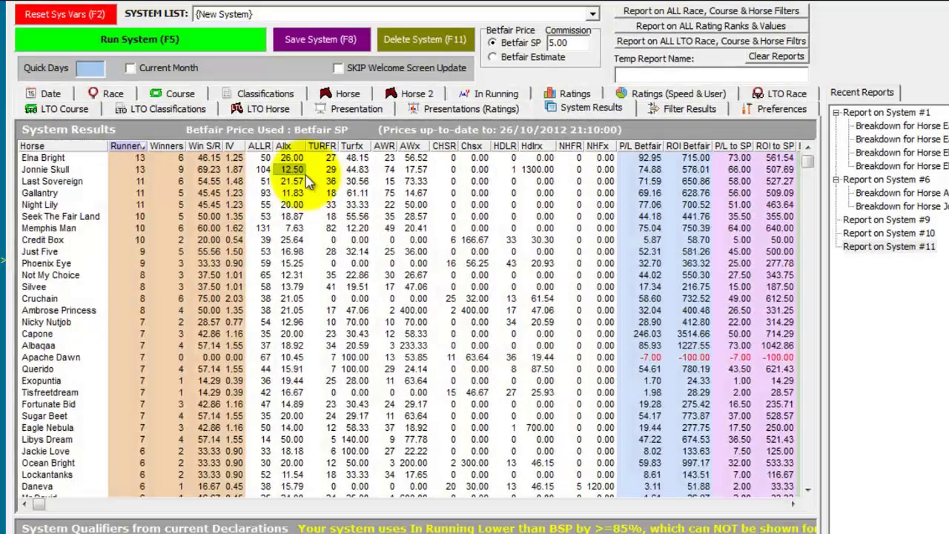
Clear the in-running % Lower Than Betfair SP filter and set the Lowest In Running Price to <=2.0
click(496, 93)
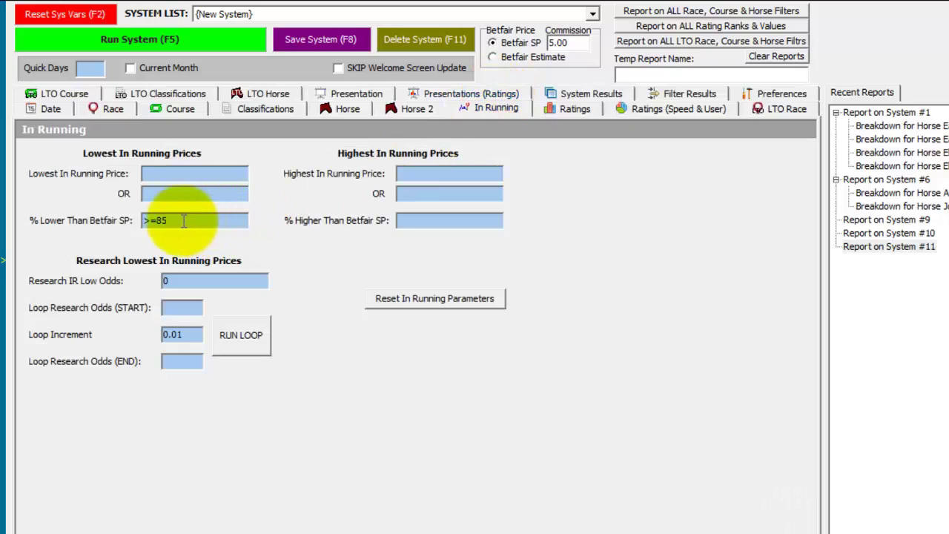
drag(183, 220, 123, 218)
key(Delete)
click(157, 174)
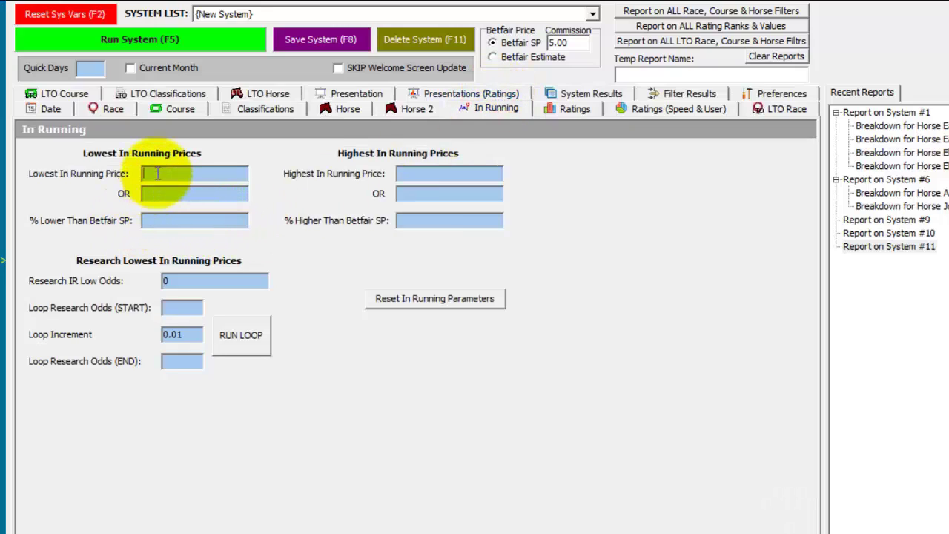
text(<=2.0)
Run the system with the lowest in-running price filter and sort the results by runners in descending order
click(212, 40)
click(636, 340)
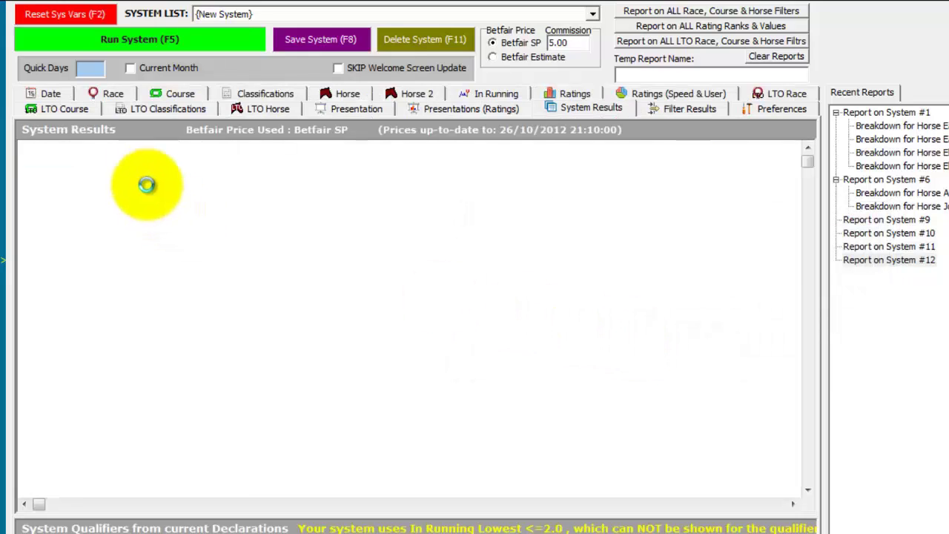
click(129, 147)
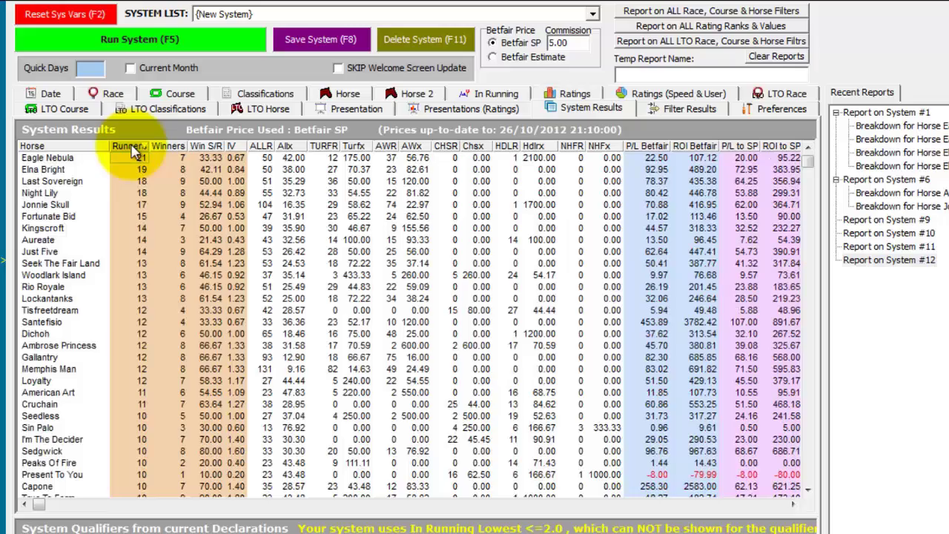
Examine Eagle Nebula's runners, winners, ALLR and Allx figures in the results for the <=2.0 price filter
click(51, 159)
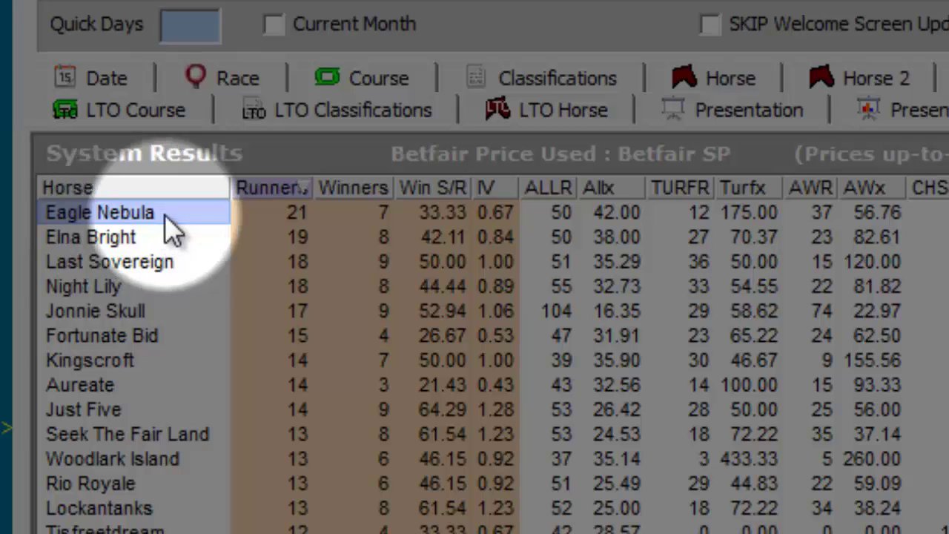
click(277, 213)
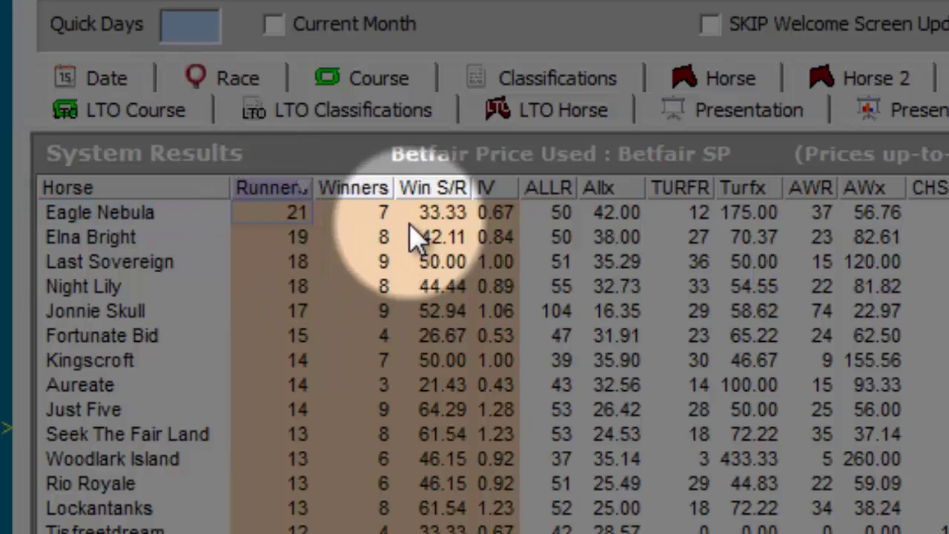
click(374, 216)
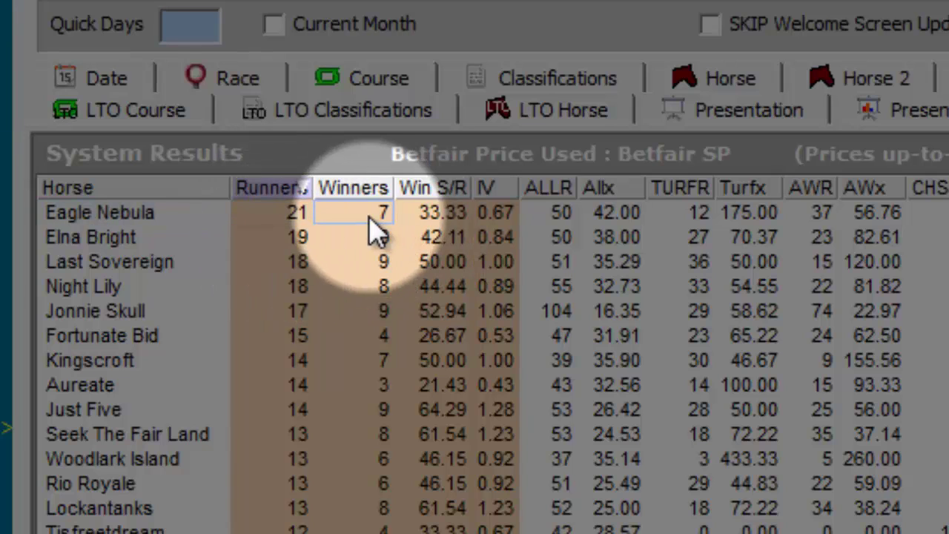
click(551, 214)
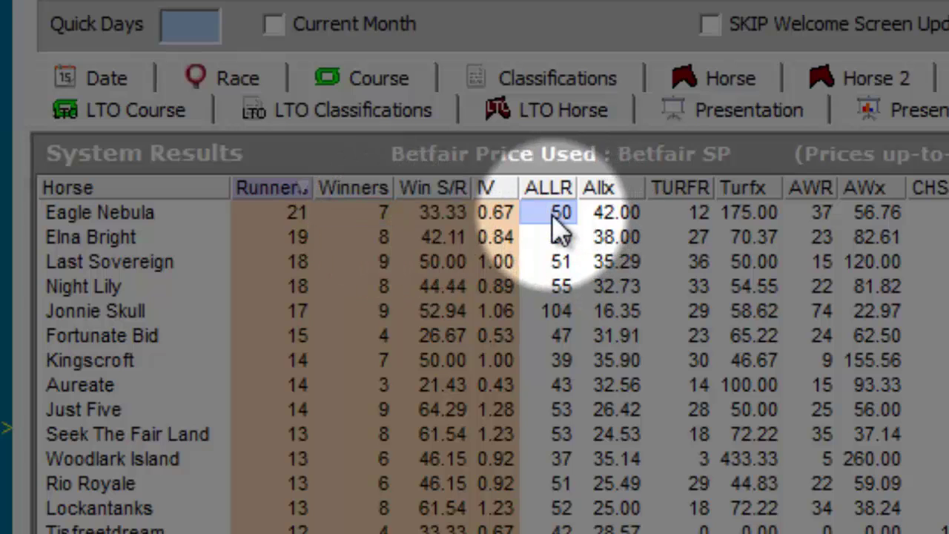
click(637, 222)
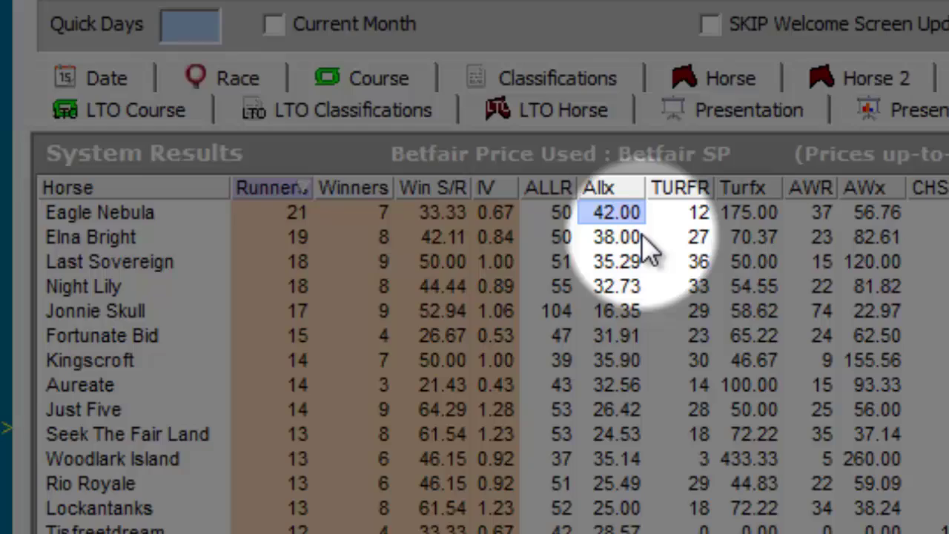